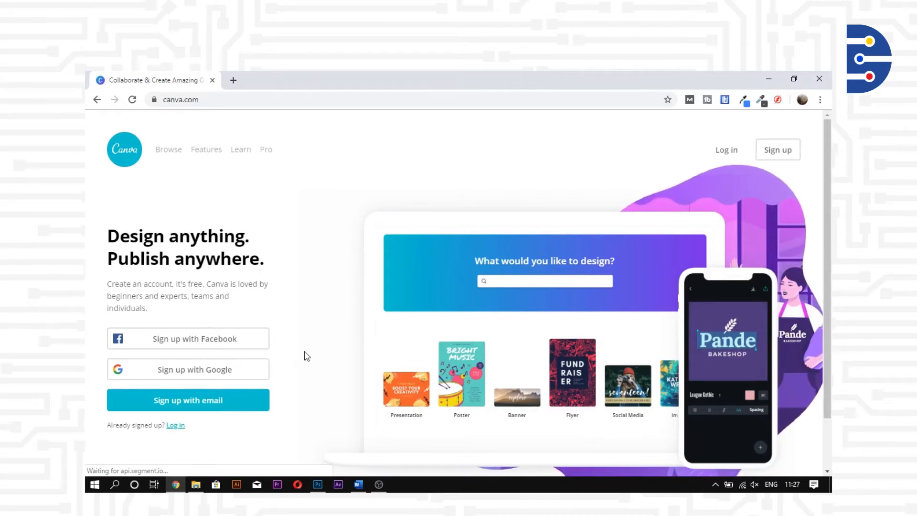
Sign up with email, entering the account name, the account e-mail address and a password.
left_click(243, 403)
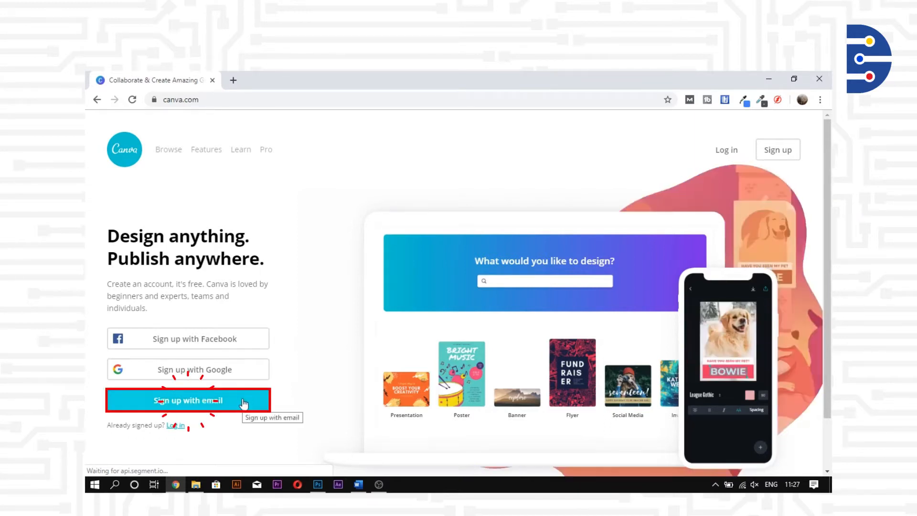
left_click(201, 283)
left_click(200, 308)
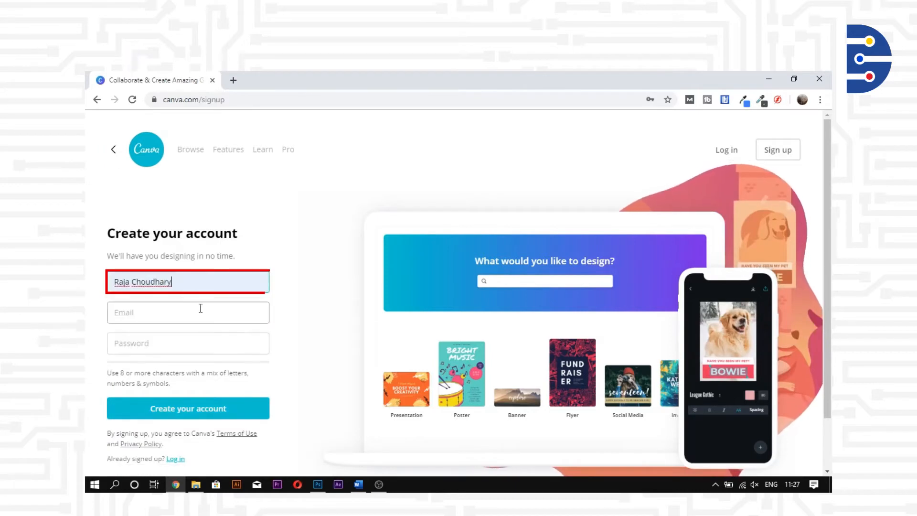
left_click(201, 308)
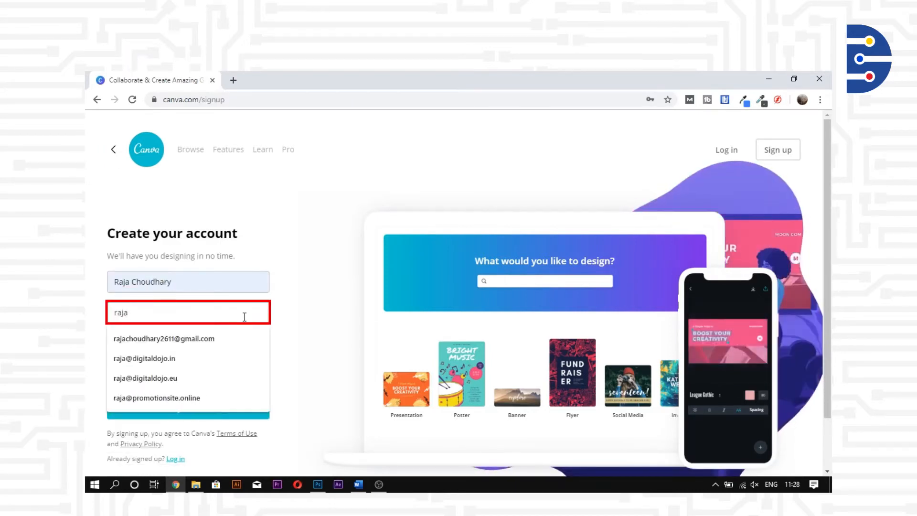
left_click(183, 342)
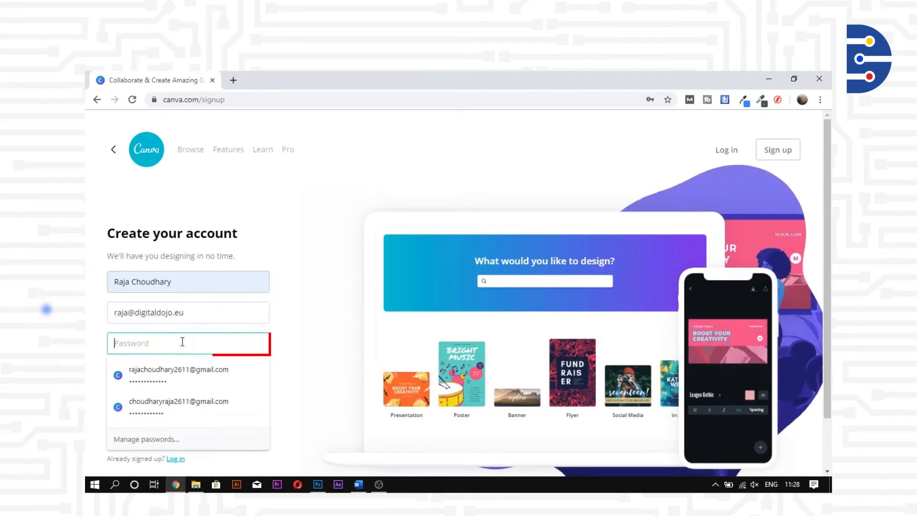
type("*************")
Create the account, decline saving the password, and choose Personal use.
left_click(186, 398)
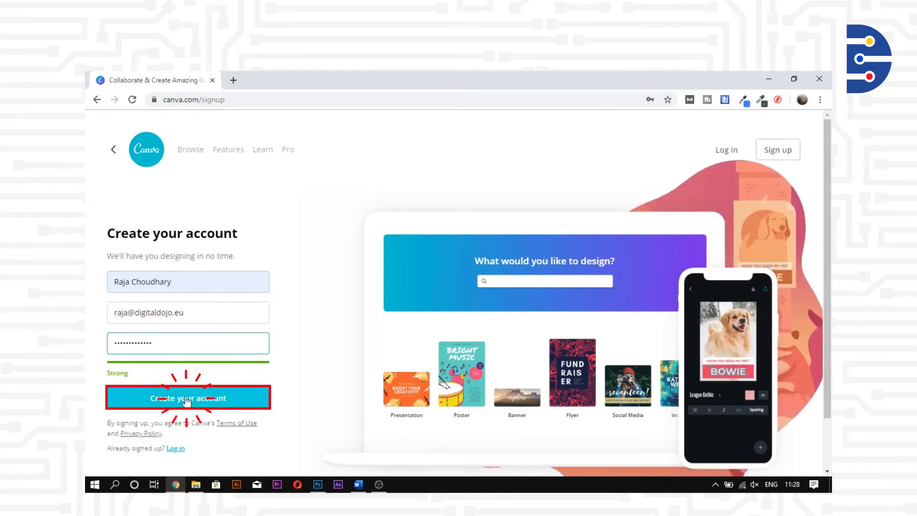
left_click(647, 194)
left_click(651, 243)
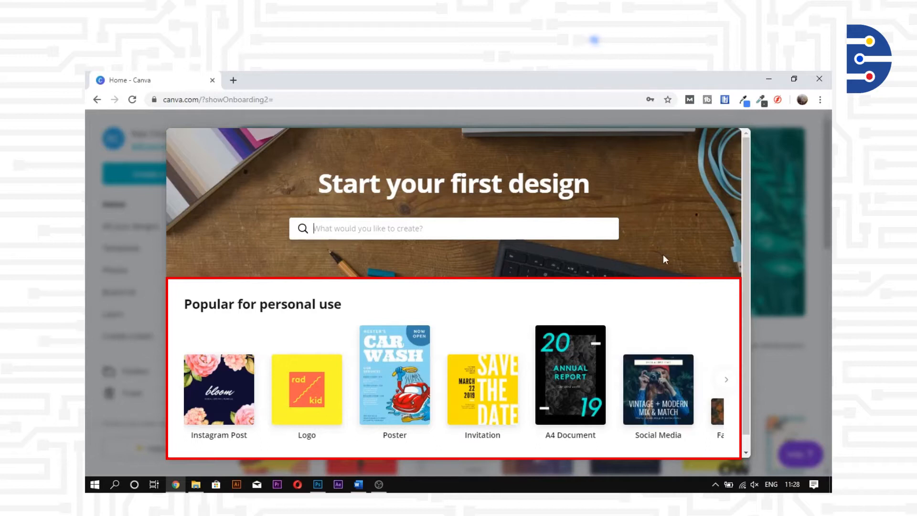
Pick Facebook Post from the popular-for-personal-use design types.
left_click(726, 380)
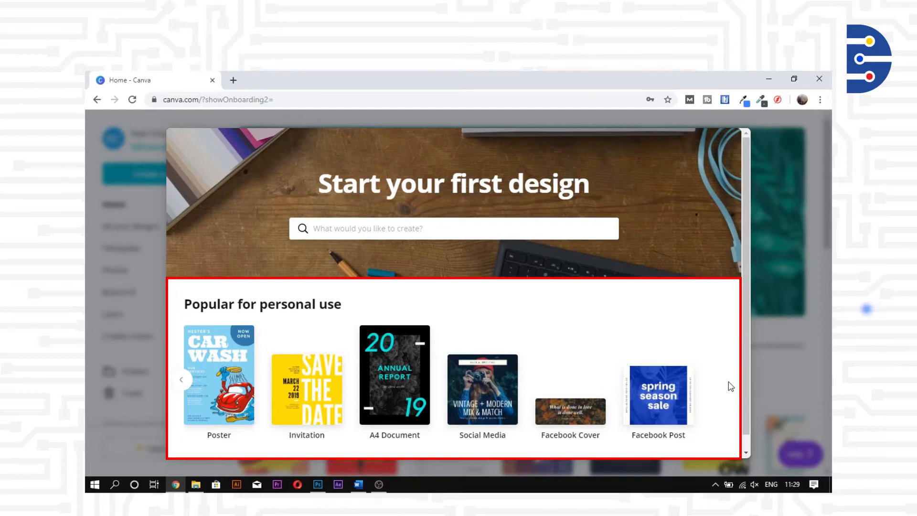
left_click(676, 400)
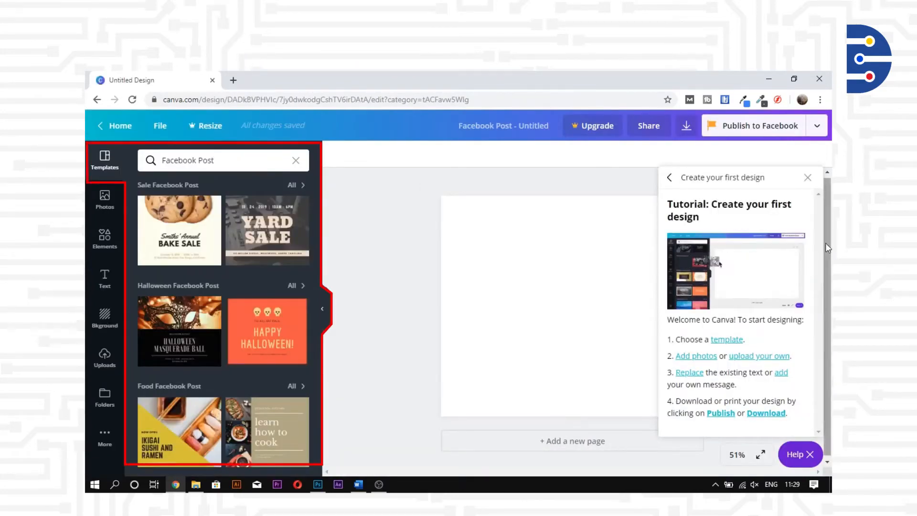
Close the tutorial, look at Photos, then apply the Bake Sale template from Templates.
left_click(808, 178)
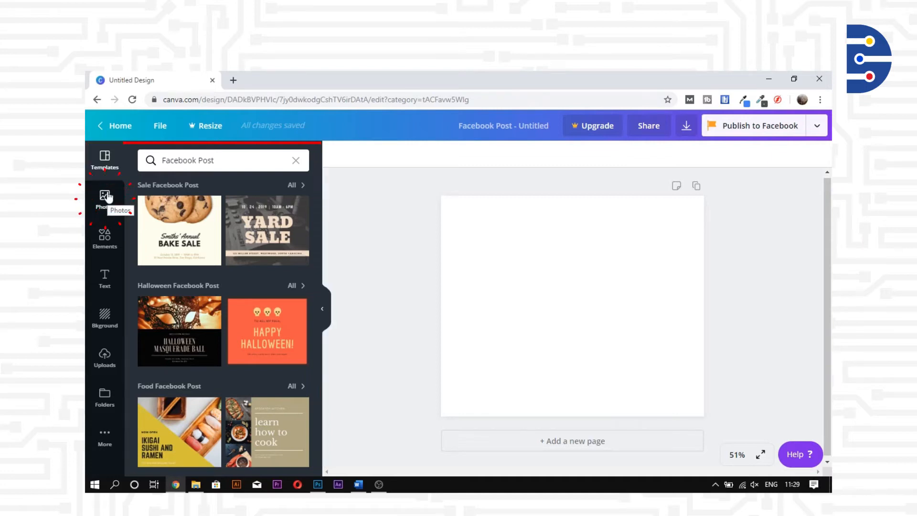
left_click(105, 196)
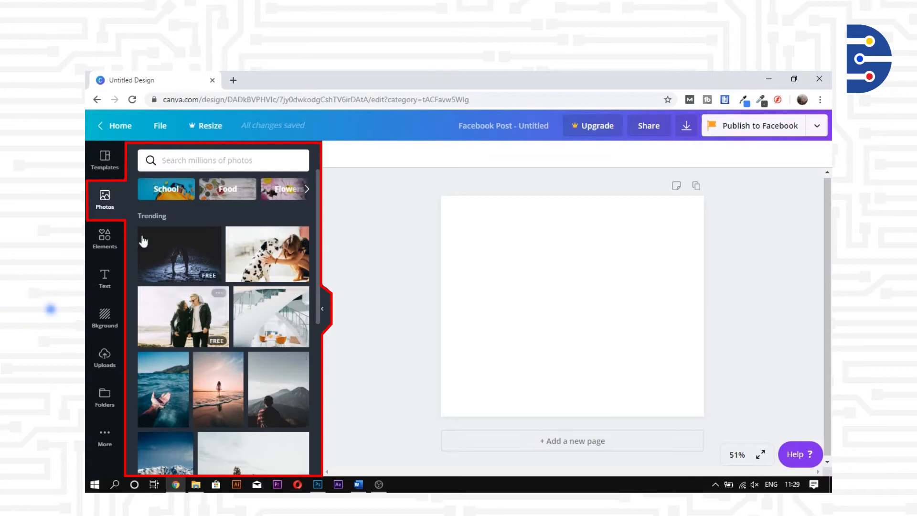
left_click(105, 161)
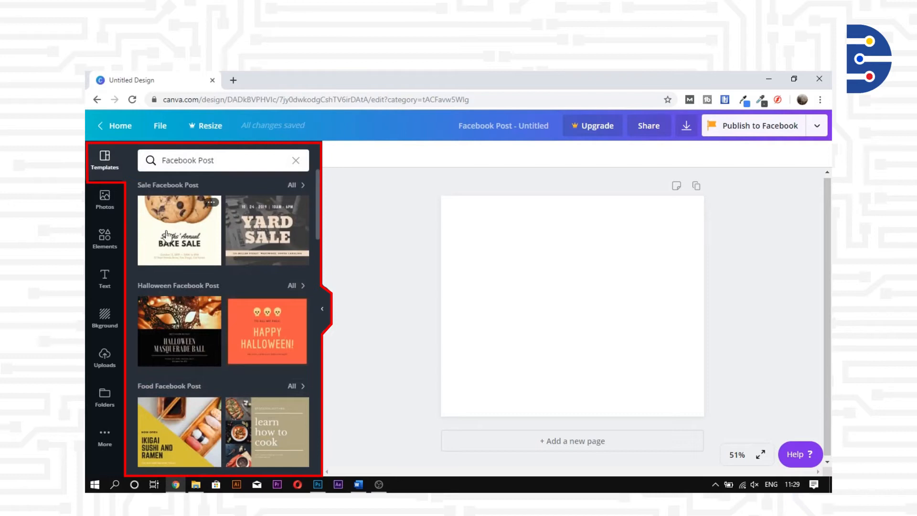
left_click(210, 234)
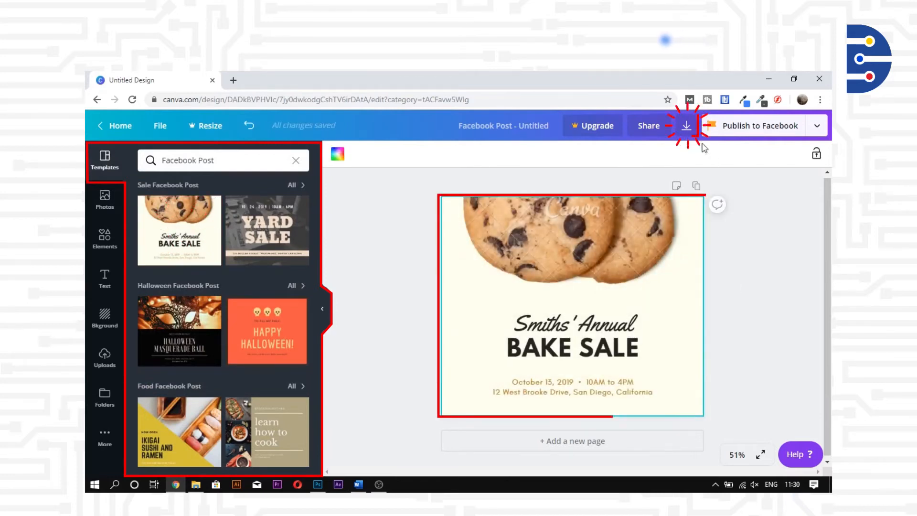
Dismiss the Download panel and apply the Our Autumn Offers sneakers template.
left_click(686, 126)
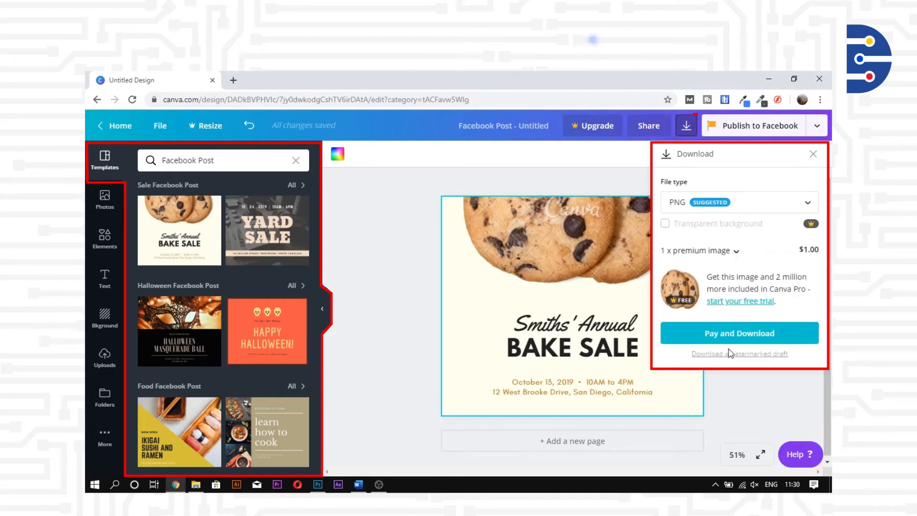
left_click(812, 154)
scroll(231, 334, "down", 1)
scroll(231, 335, "down", 8)
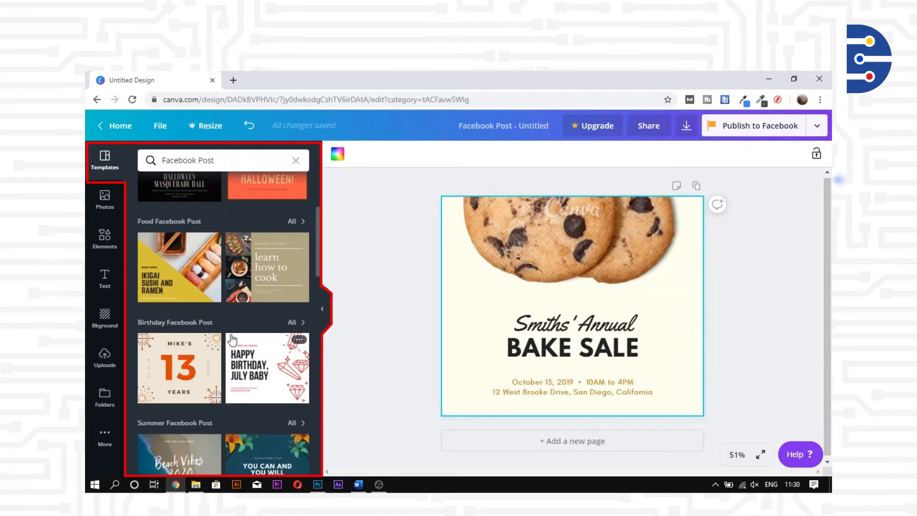
scroll(230, 334, "down", 2)
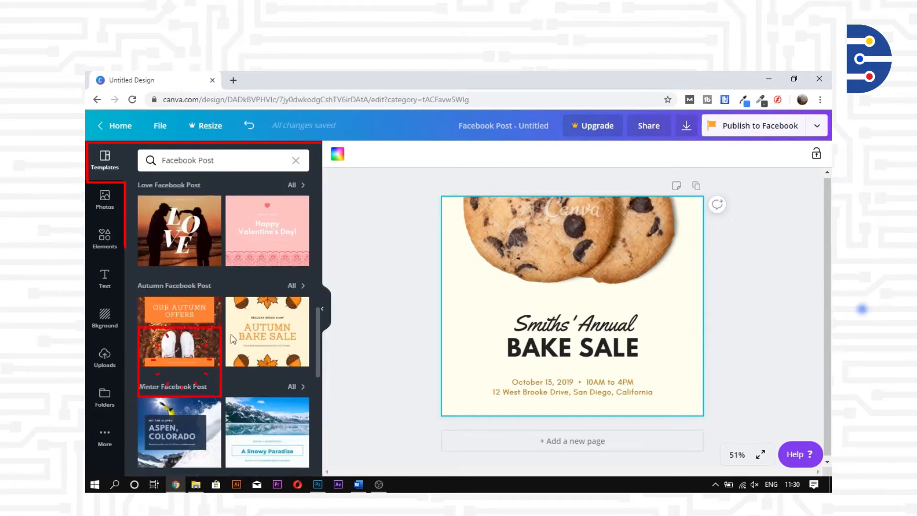
left_click(208, 335)
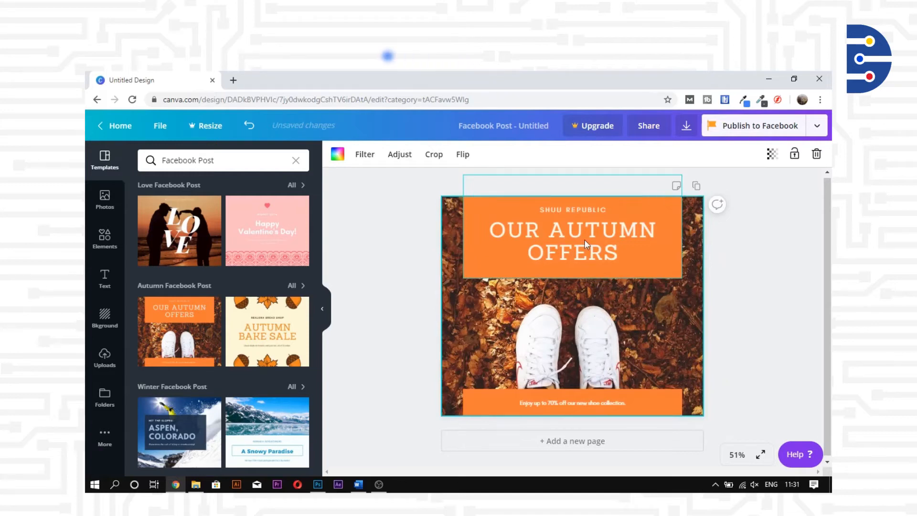
Ungroup the title, move it up, and retype it as 'PROFESSIONAL COURSE IN'.
left_click(597, 233)
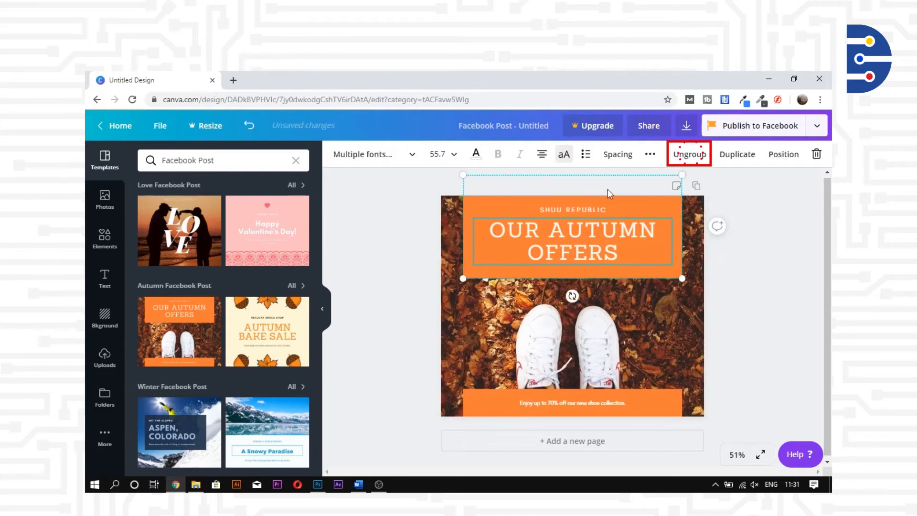
left_click(679, 161)
left_click(573, 209)
left_click(605, 251)
left_click_drag(573, 209, 605, 238)
double_click(605, 238)
type("PROFESSIONAL COURSE IN")
Set the title to Glacial Indifference at size 40 so it fits one line.
left_click(438, 154)
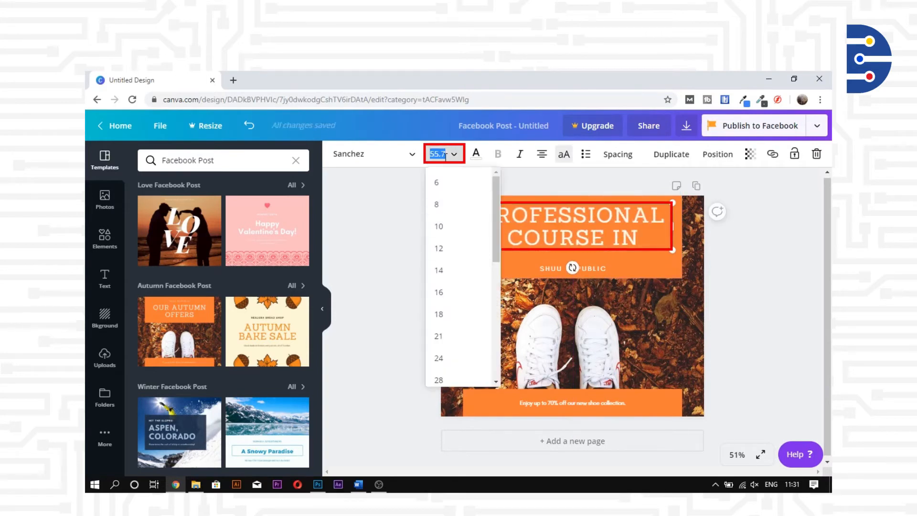
type("42")
key("Return")
left_click(382, 154)
left_click(210, 181)
left_click(436, 154)
type("40")
key("Return")
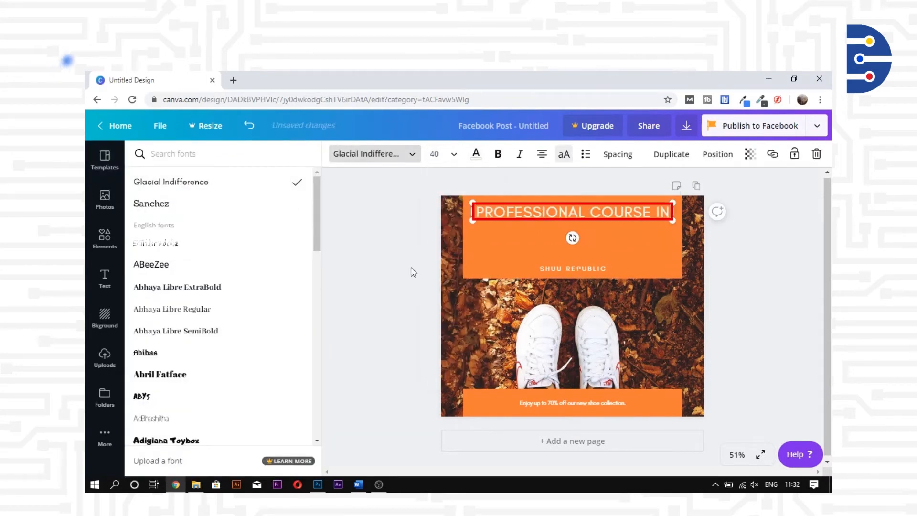
Add a second title line 'DIGITAL MARKETING' at size 45.
left_click(677, 163)
type("DIGITAL MARKETING")
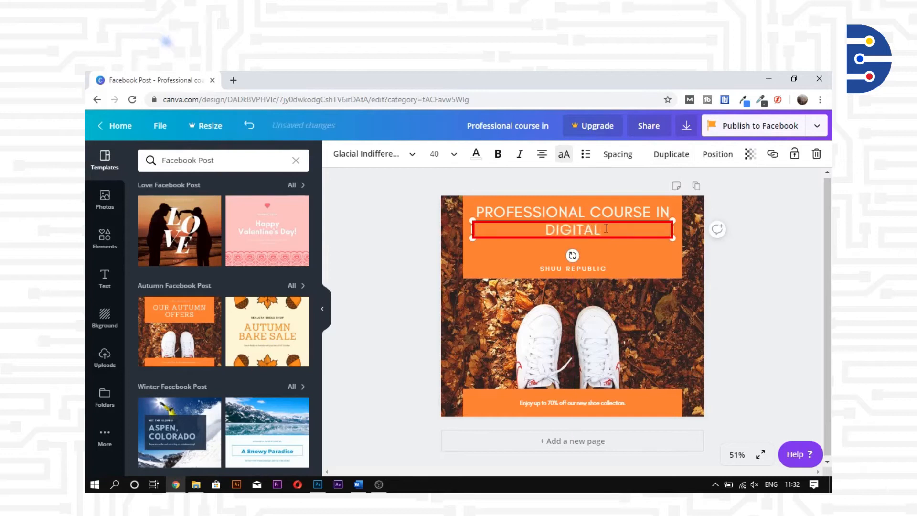
left_click(436, 154)
type("45")
key("Return")
left_click(497, 154)
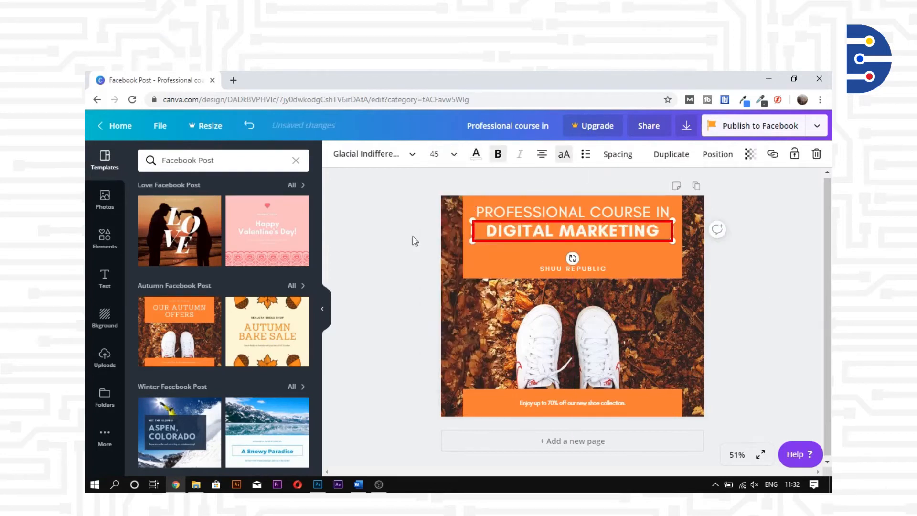
left_click(406, 229)
key("ctrl+z")
Replace the brand text with subtitle '125 HOURS | 6 MONTHS | GUIDED COURSEWORK' at size 17, under the title.
double_click(613, 271)
type("125 HOURS")
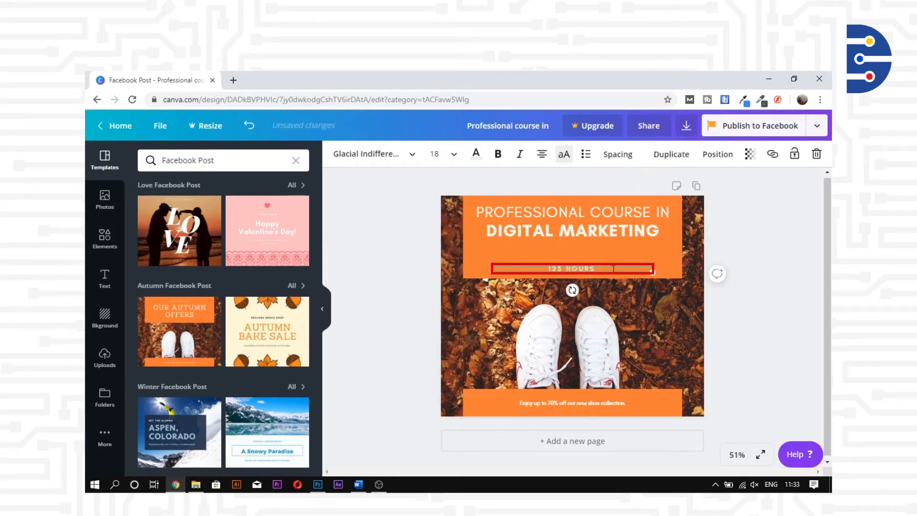
type(" | 6 MONTHS | GUIDED COURSEWORK")
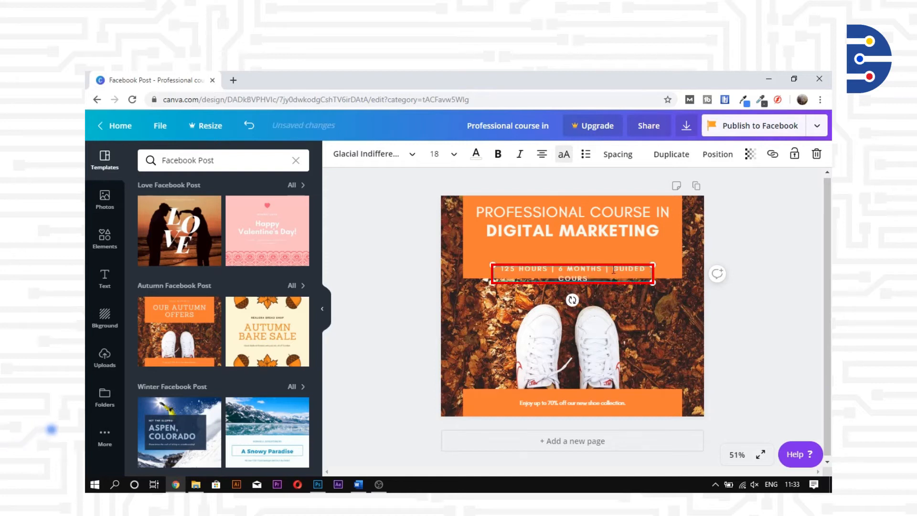
left_click_drag(654, 281, 682, 285)
left_click(436, 154)
type("17")
key("Return")
left_click_drag(632, 268, 633, 251)
left_click(745, 282)
Shorten the top orange header box and move down and ungroup the bottom orange bar.
left_click(637, 266)
left_click_drag(572, 279, 573, 262)
left_click(753, 362)
left_click_drag(651, 402, 668, 415)
left_click(623, 154)
left_click(753, 372)
Paste the course URL into the bottom bar, on one line and centred.
left_click(597, 408)
double_click(597, 409)
type("https://www.digitaldojo.eu/professional-course-digital-marketing/")
left_click_drag(493, 397, 472, 393)
left_click_drag(472, 403, 463, 404)
left_click_drag(646, 409, 653, 409)
left_click(754, 373)
Colour the bottom bar and top header box yellow #ffdd77.
left_click(673, 408)
left_click(338, 153)
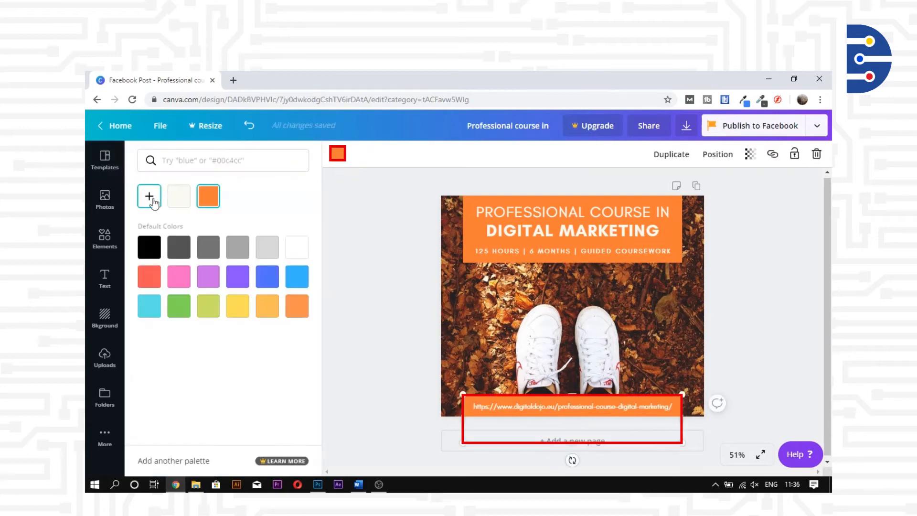
left_click(150, 196)
triple_click(220, 308)
type("#ffdd77")
left_click(225, 221)
left_click(467, 224)
left_click(338, 154)
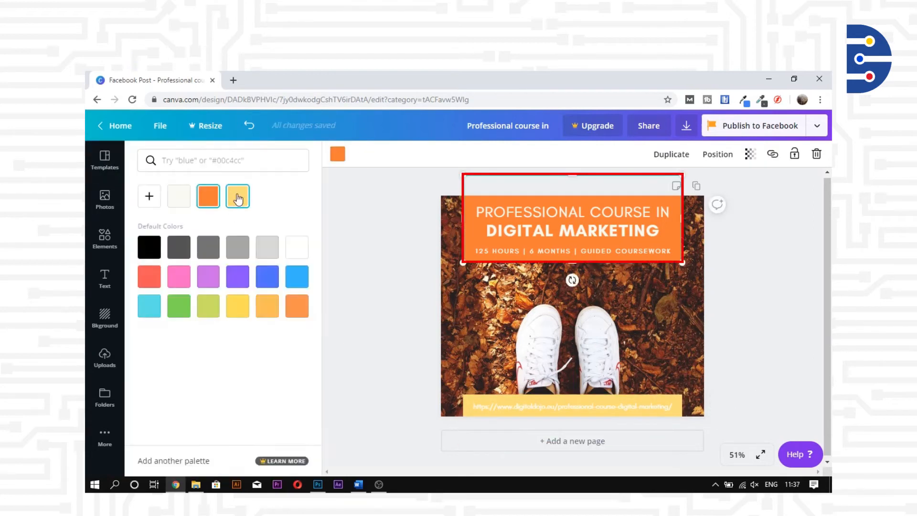
Make both title lines, the subtitle and the URL dark blue #234b98, then begin an image upload.
left_click(238, 197)
left_click(572, 212)
left_click(476, 154)
left_click(223, 161)
type("234b98")
left_click(177, 262)
left_click(179, 197)
left_click(572, 251)
left_click(180, 200)
left_click(370, 375)
left_click(572, 406)
left_click(476, 155)
left_click(179, 197)
left_click(367, 334)
left_click(105, 358)
left_click(184, 158)
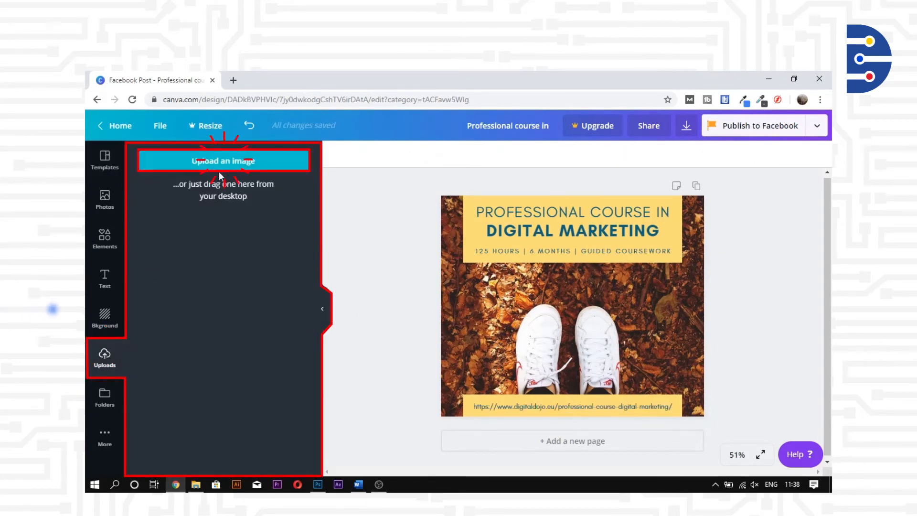
Upload 65452.jpg, stretch it to fill the post, and send it to the back.
left_click(217, 157)
left_click(375, 316)
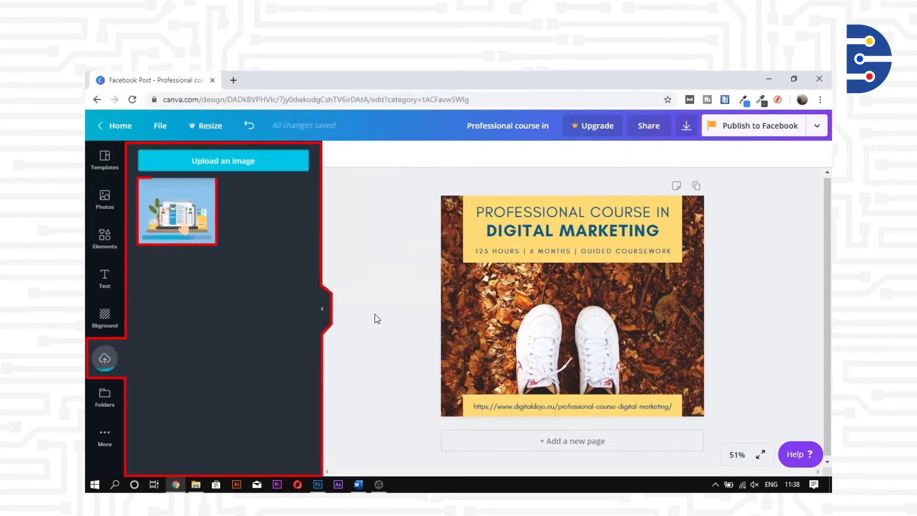
left_click(186, 217)
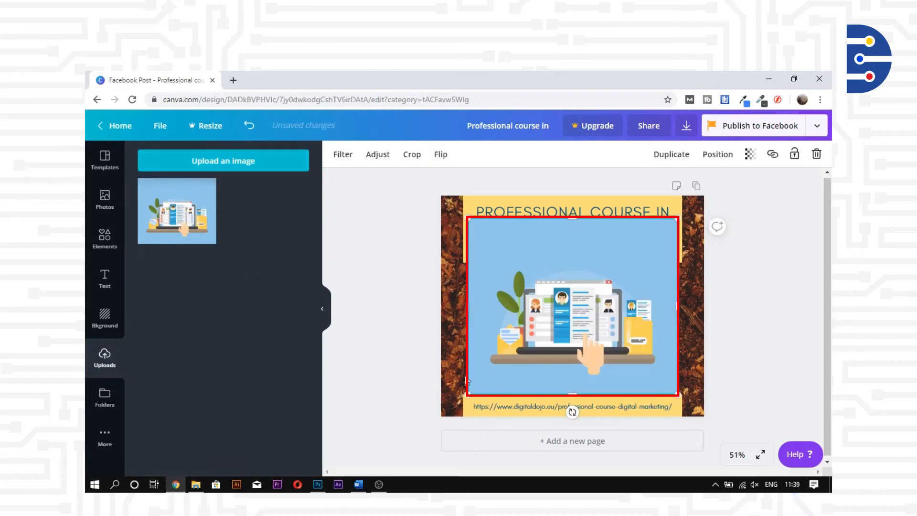
left_click_drag(467, 396, 440, 417)
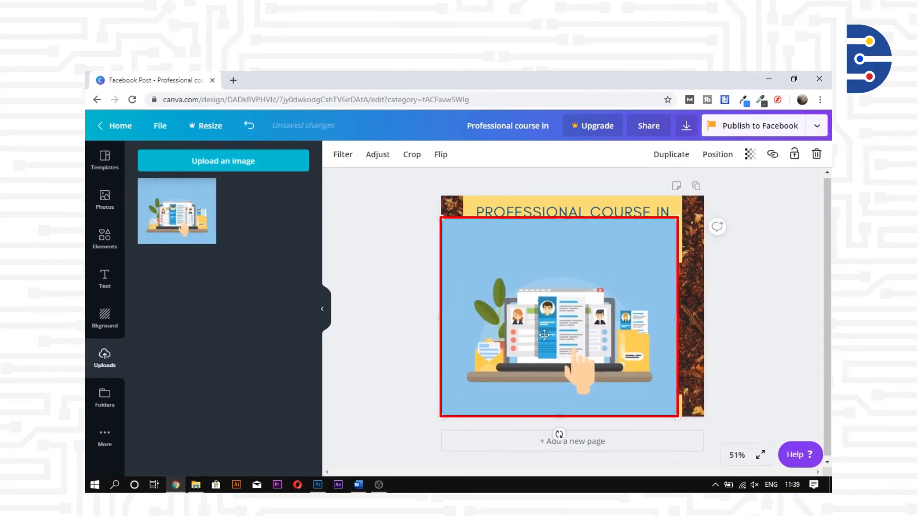
left_click_drag(674, 221, 704, 194)
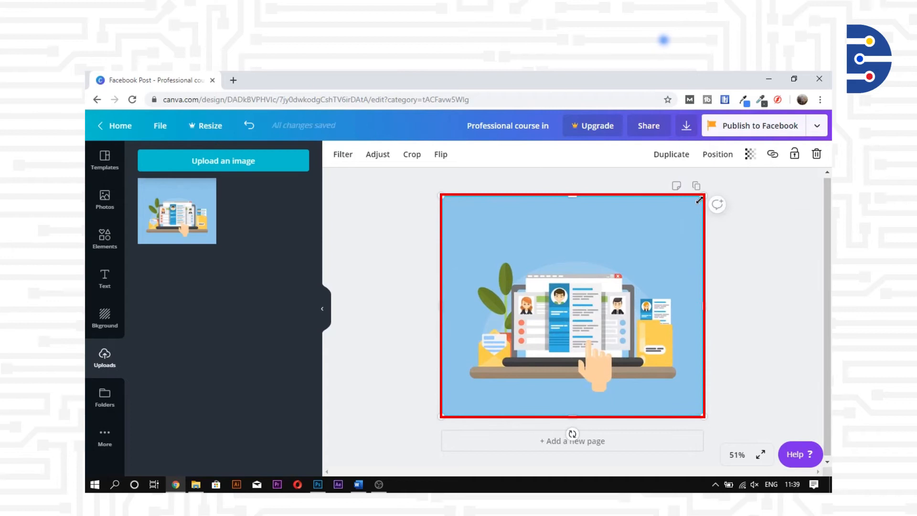
left_click(716, 154)
left_click(666, 209)
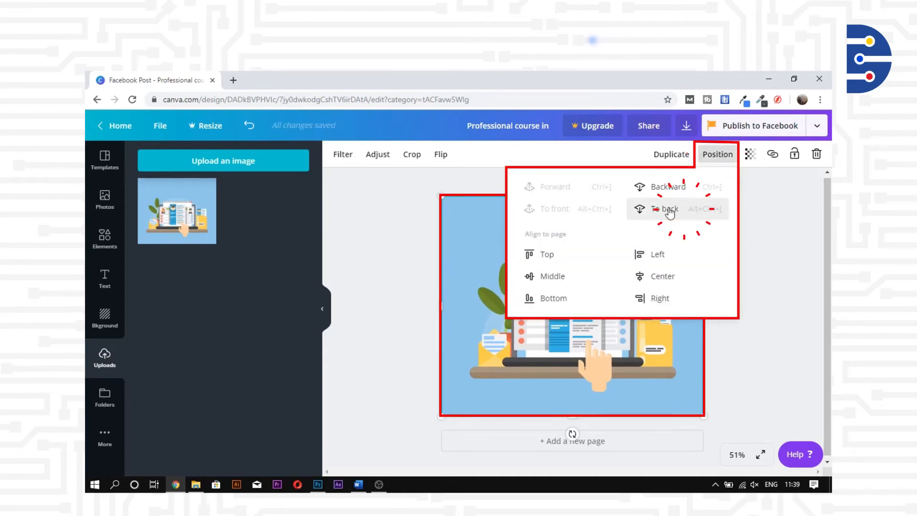
left_click(781, 195)
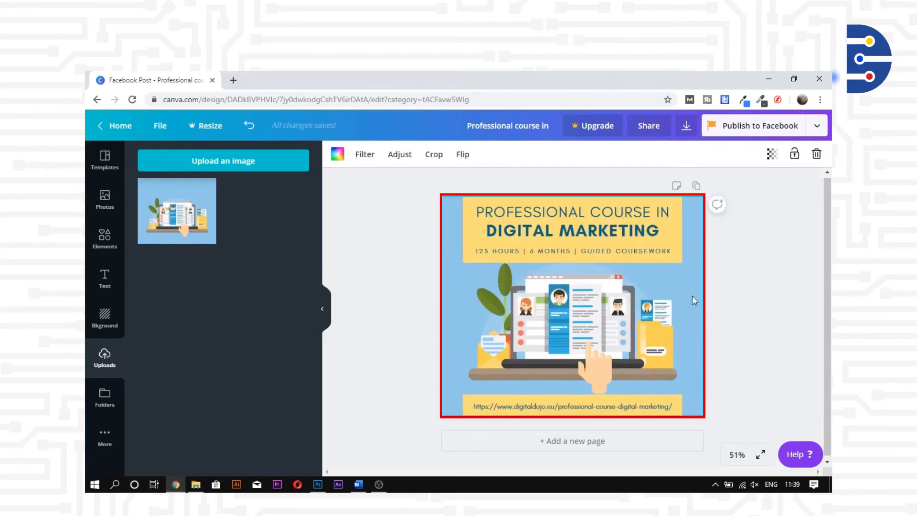
Download the post as PNG, save 'Professional course in.png' to the Desktop, and open it.
left_click(686, 125)
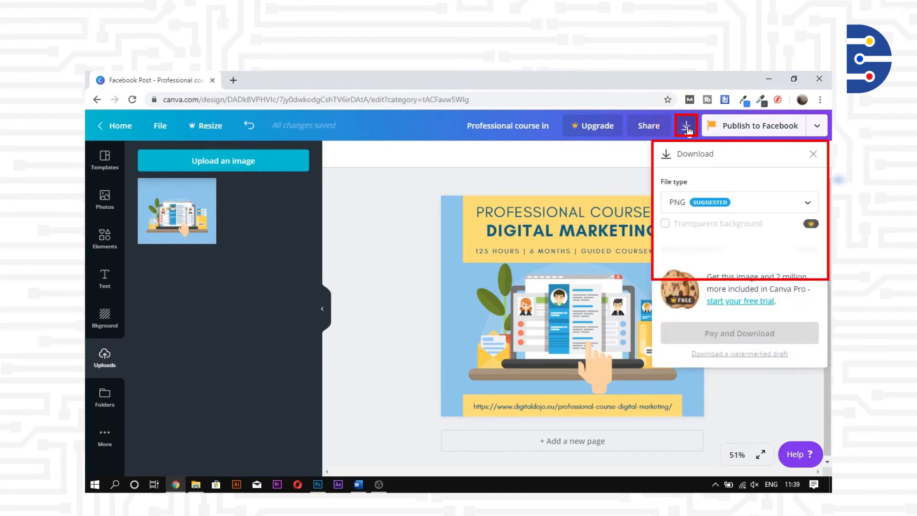
left_click(737, 264)
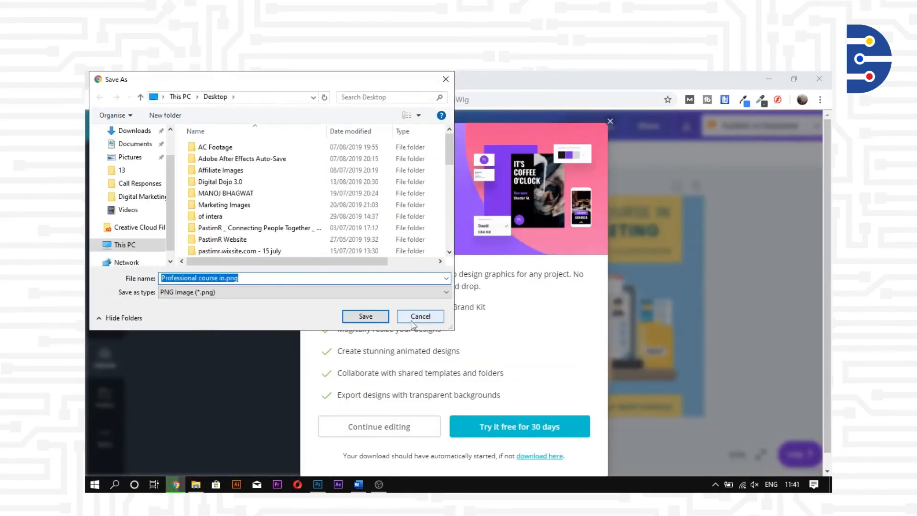
left_click(371, 319)
left_click(181, 464)
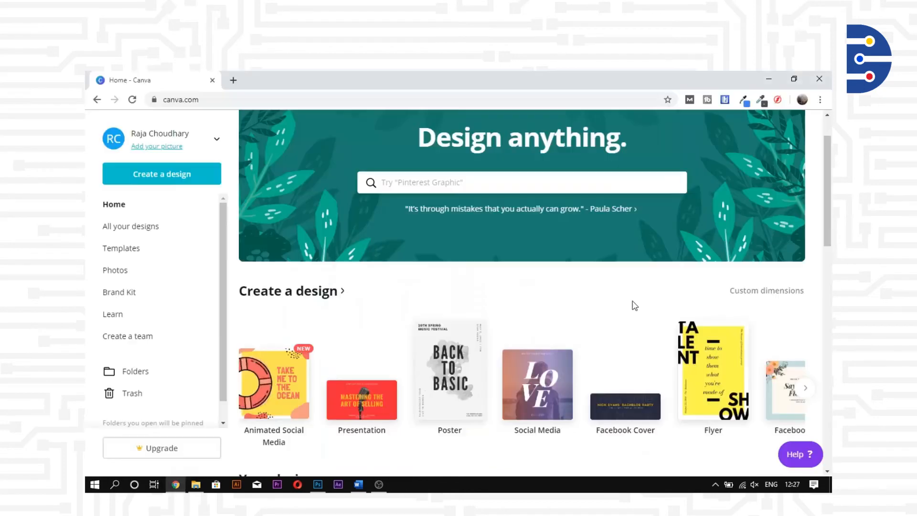
Create a new blank Blog Banner design.
left_click(168, 181)
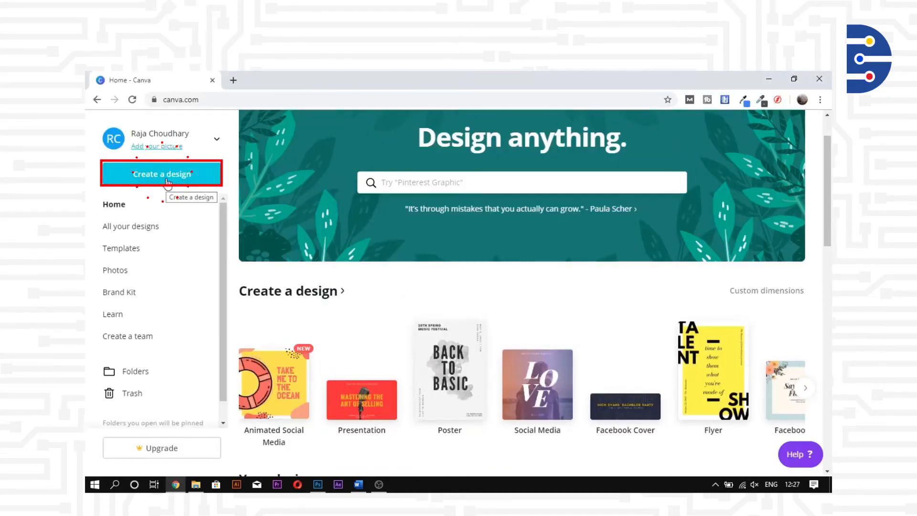
scroll(198, 304, "down", 3)
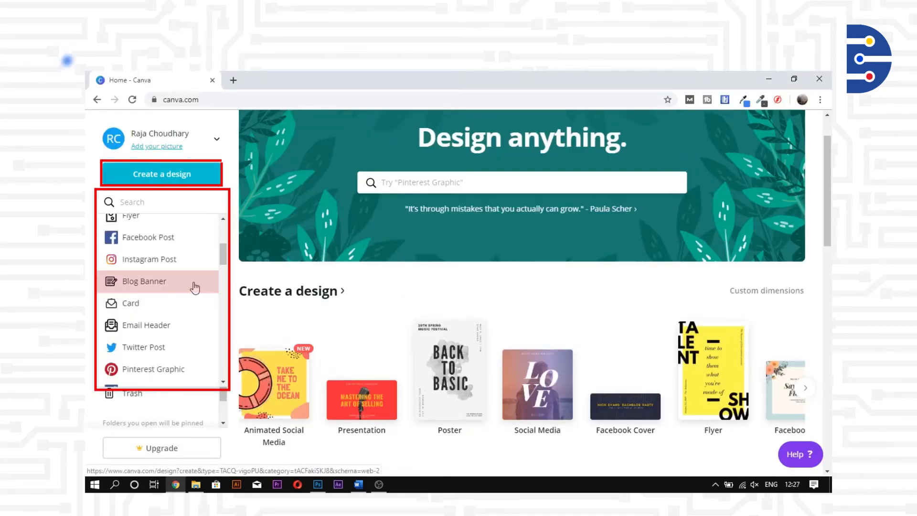
left_click(193, 282)
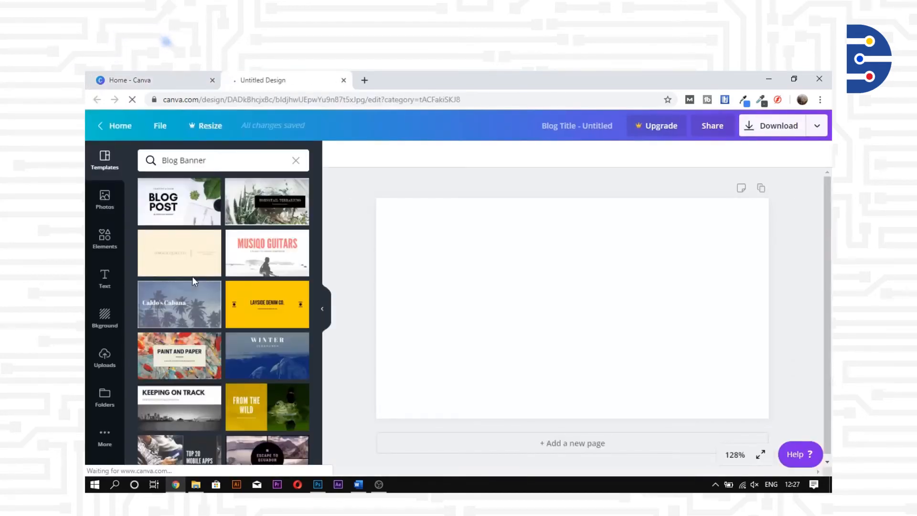
Search Photos for 'digital marketing' and add the phone-on-world-map photo to the banner.
left_click(106, 197)
left_click(195, 167)
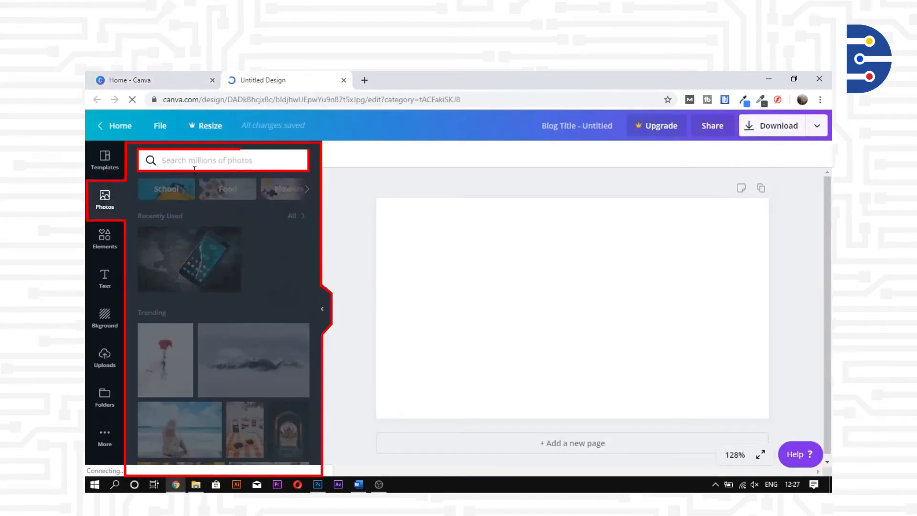
type("digital marketing")
key("Return")
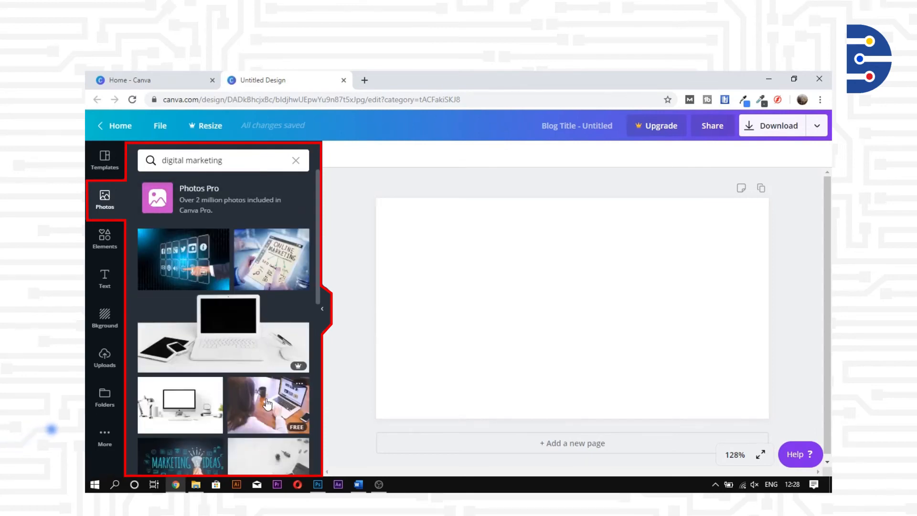
scroll(219, 405, "down", 1)
scroll(218, 419, "down", 8)
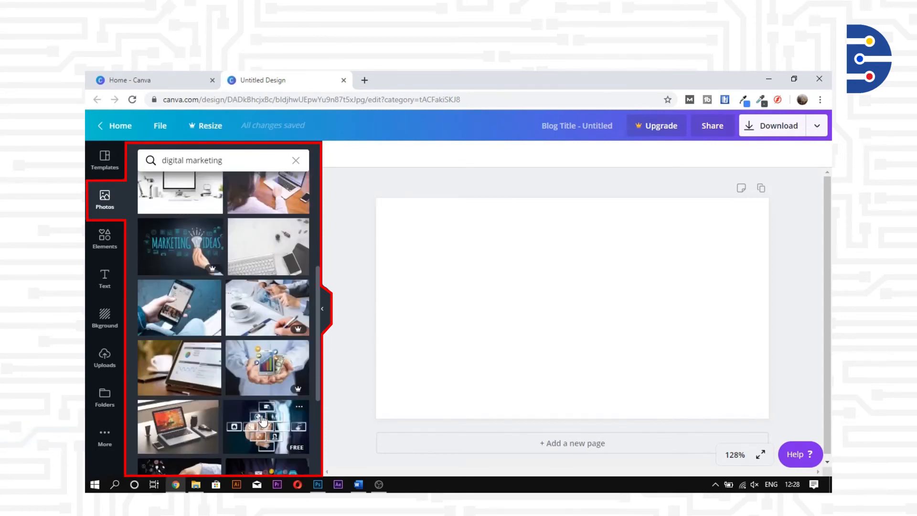
scroll(262, 420, "down", 4)
left_click(271, 396)
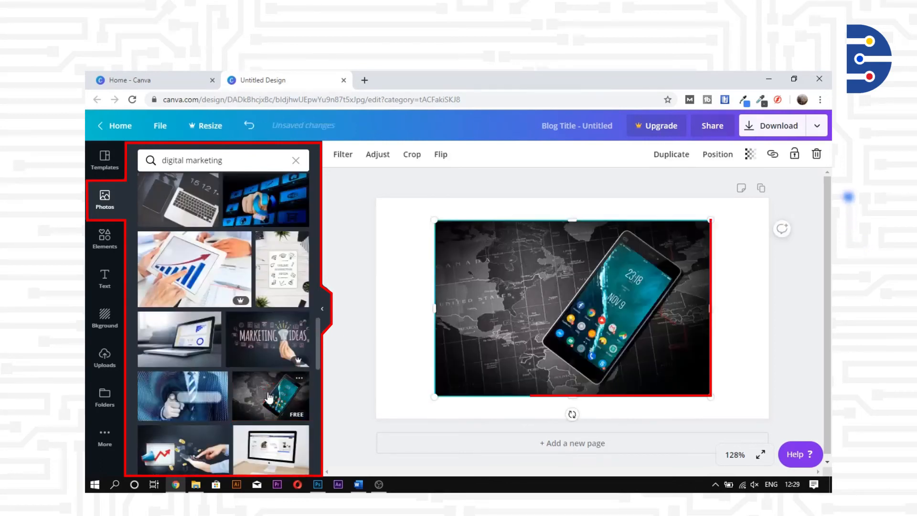
Resize the phone photo by its corners and sides to cover the whole banner.
left_click_drag(432, 398, 400, 418)
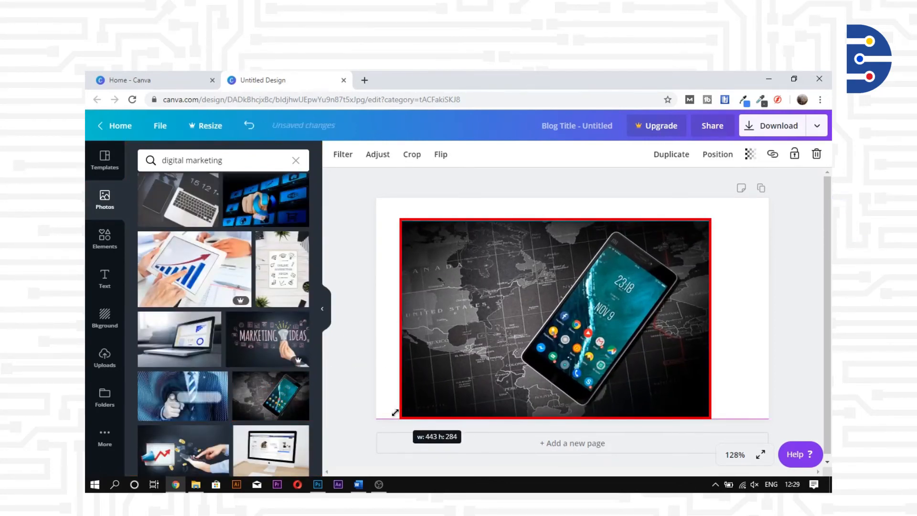
left_click_drag(399, 221, 375, 204)
mouse_move(713, 205)
left_mouse_down()
mouse_move(738, 195)
mouse_move(719, 198)
left_mouse_up()
left_click_drag(724, 308, 770, 306)
left_click(789, 293)
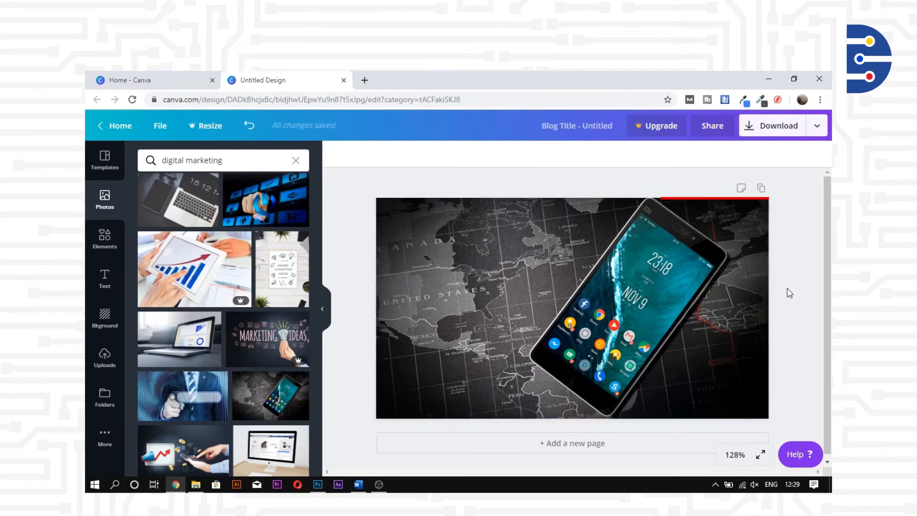
Add a square from Elements and stretch it into a wide band across the photo's middle.
left_click(105, 240)
scroll(205, 298, "down", 8)
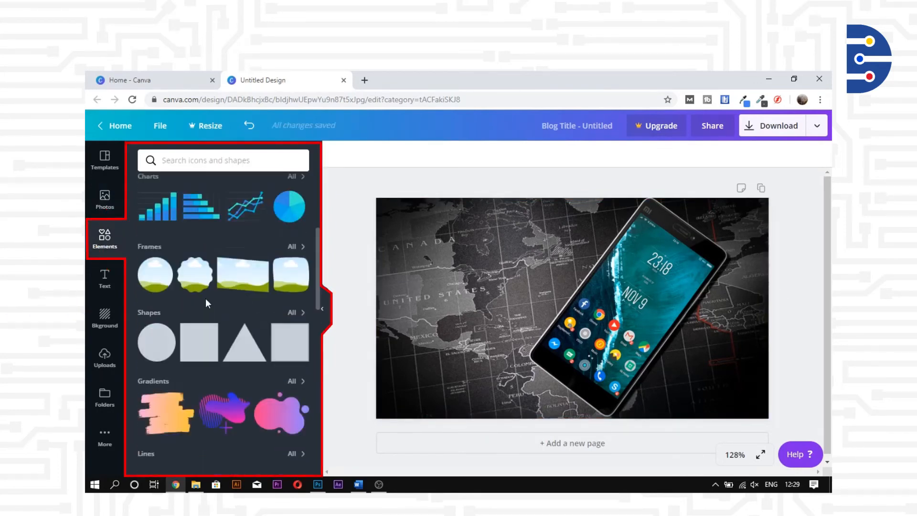
scroll(207, 303, "down", 3)
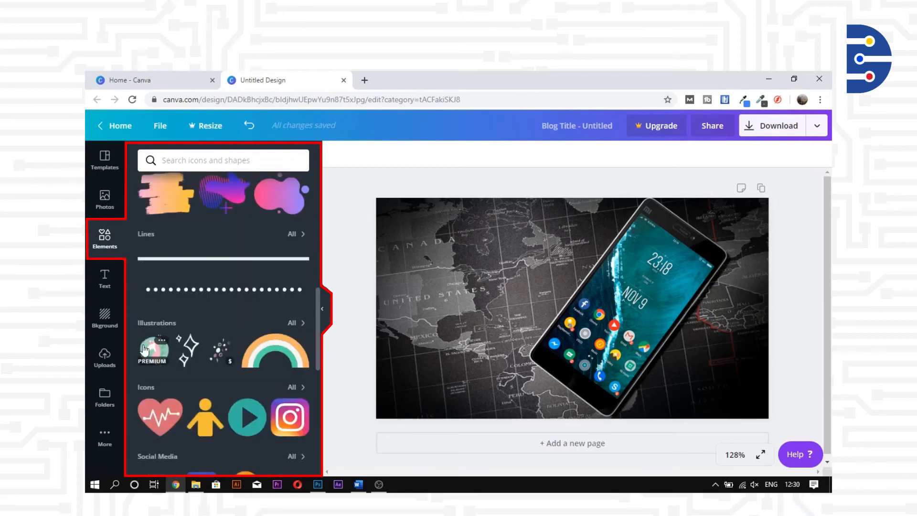
scroll(144, 350, "down", 4)
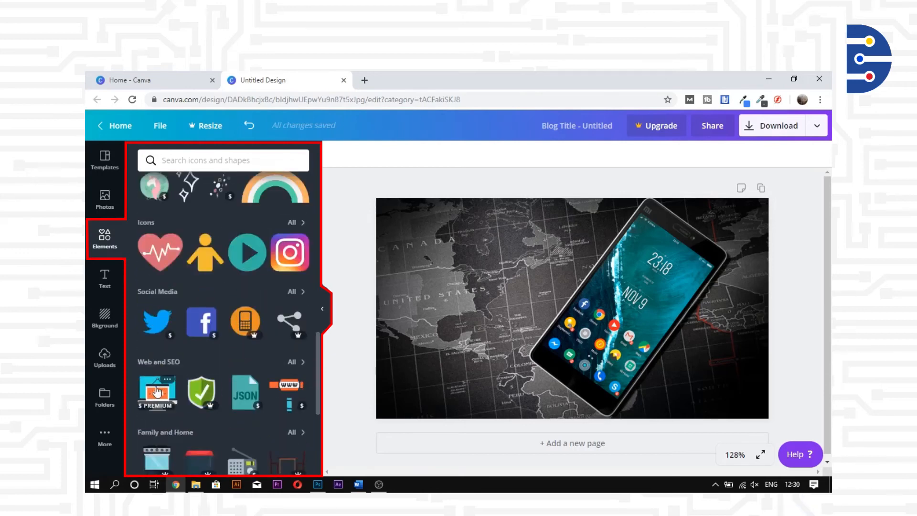
scroll(158, 392, "down", 1)
scroll(287, 410, "down", 10)
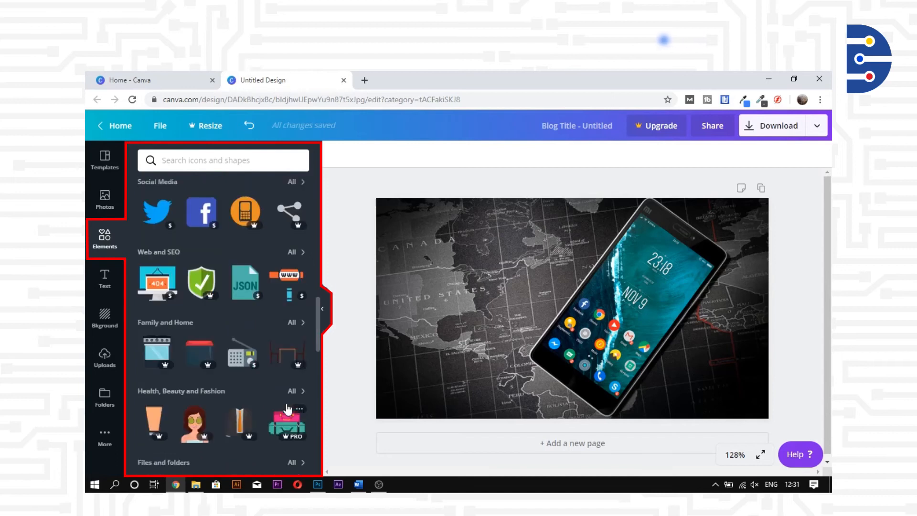
left_click(200, 342)
left_click_drag(573, 399, 573, 353)
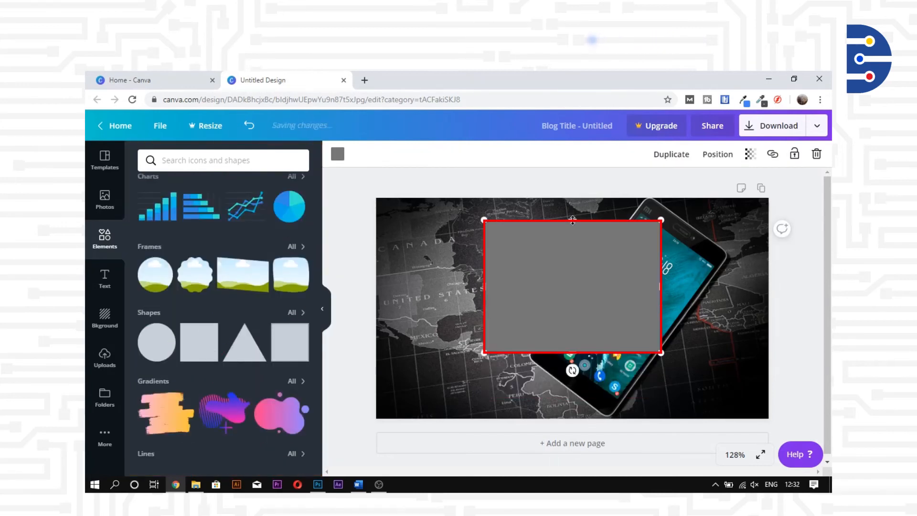
left_click_drag(572, 220, 575, 269)
left_click_drag(482, 312, 396, 318)
left_click_drag(660, 311, 748, 308)
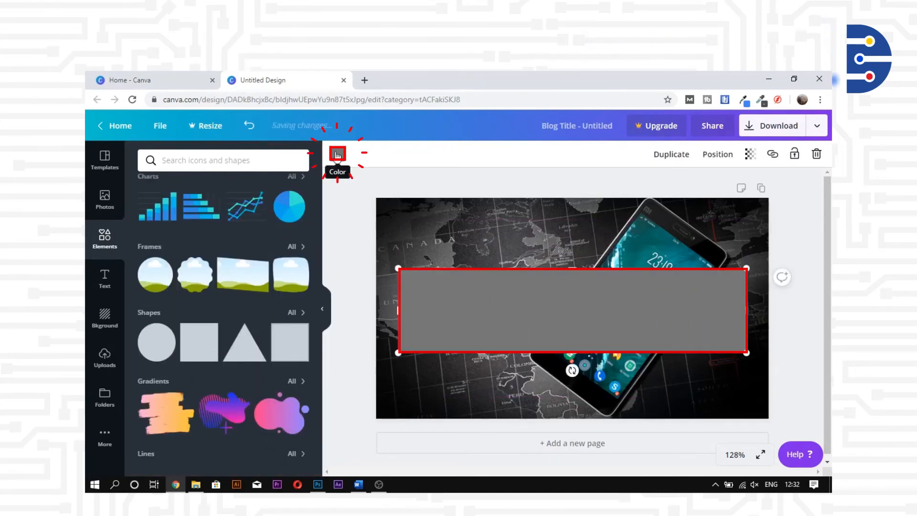
Make the band white with transparency 67.
left_click(337, 154)
left_click(208, 196)
left_click(751, 154)
left_click_drag(725, 183, 701, 189)
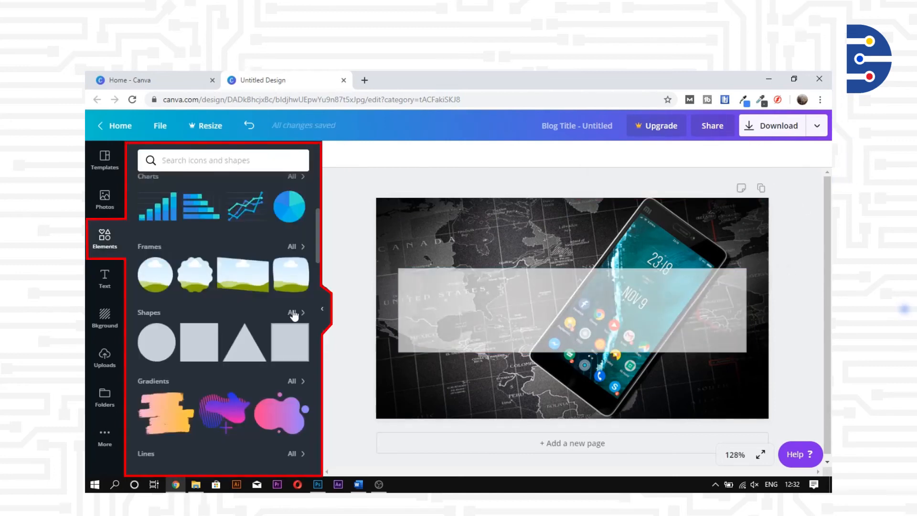
left_click(292, 308)
scroll(284, 334, "down", 4)
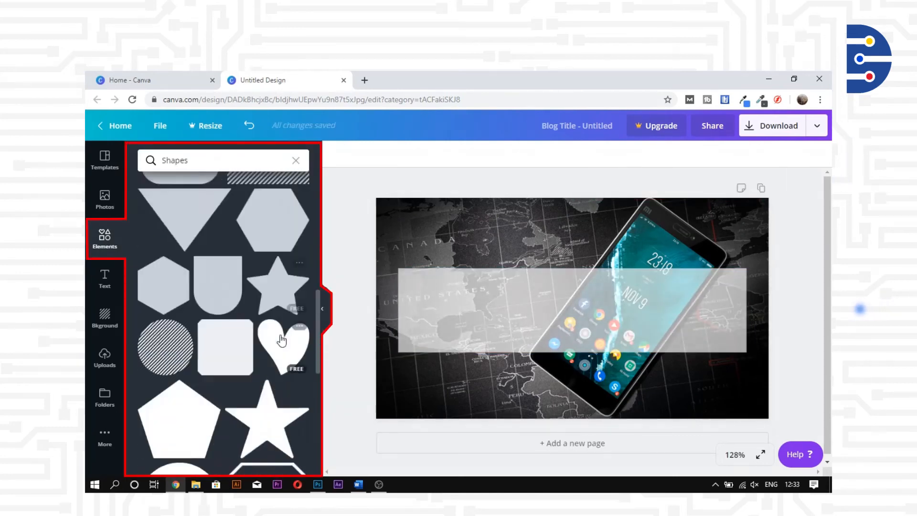
Add an outlined frame shape and stretch it to border the translucent band.
scroll(282, 340, "down", 15)
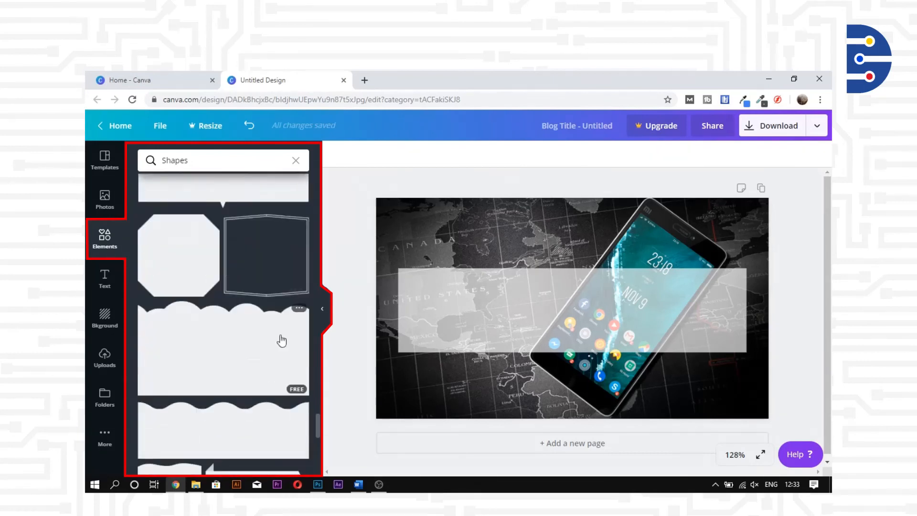
scroll(281, 340, "up", 20)
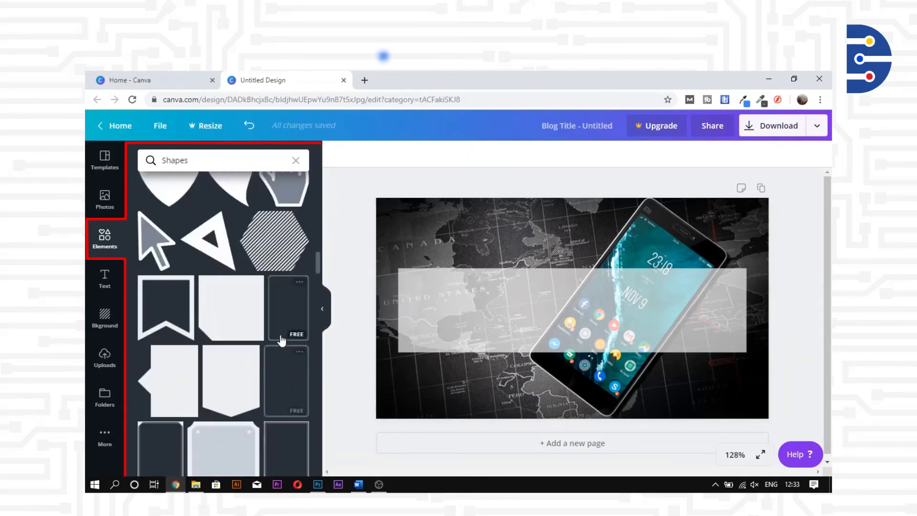
left_click(280, 371)
left_click_drag(572, 398, 572, 350)
left_click_drag(629, 285, 744, 285)
left_click_drag(517, 303, 399, 303)
left_click_drag(571, 220, 572, 273)
left_click(337, 154)
left_click(104, 286)
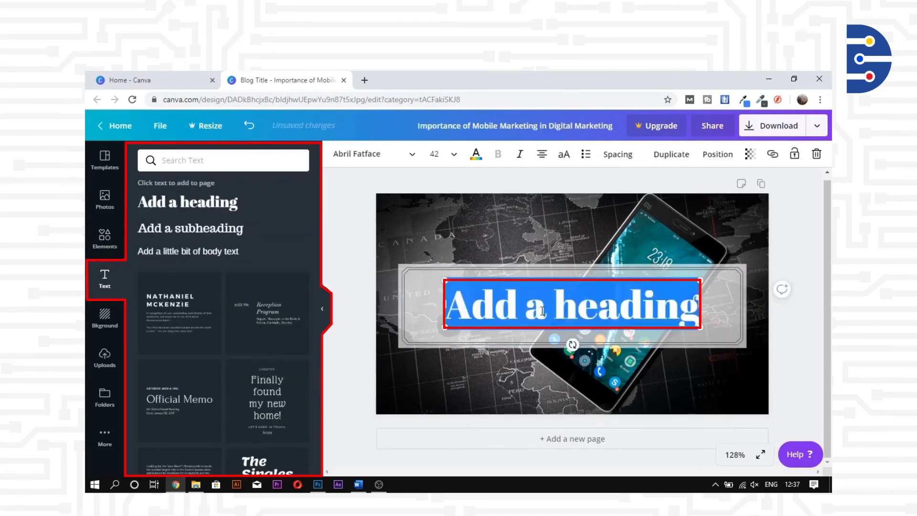
Type the heading 'Importance of Mobile Marketing in' in Aileron Heavy at size 21.
type("Importance of Mobile Marketing")
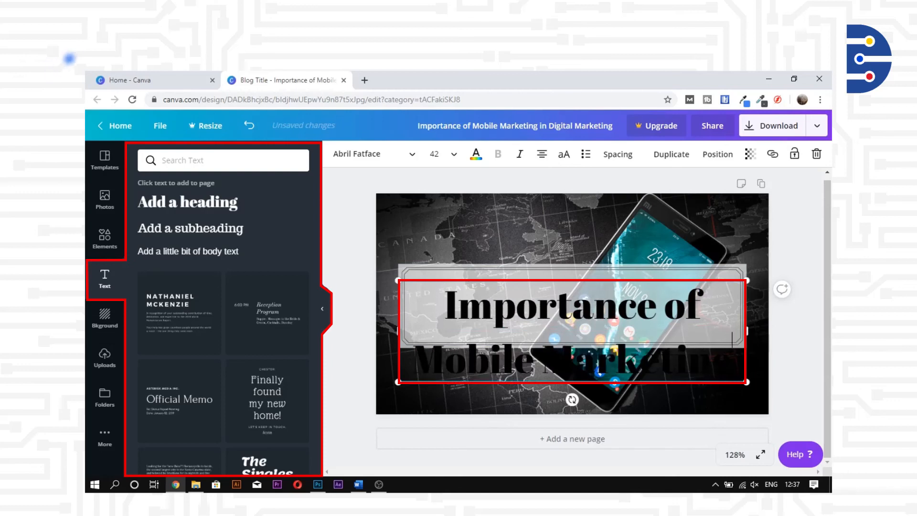
type(" in")
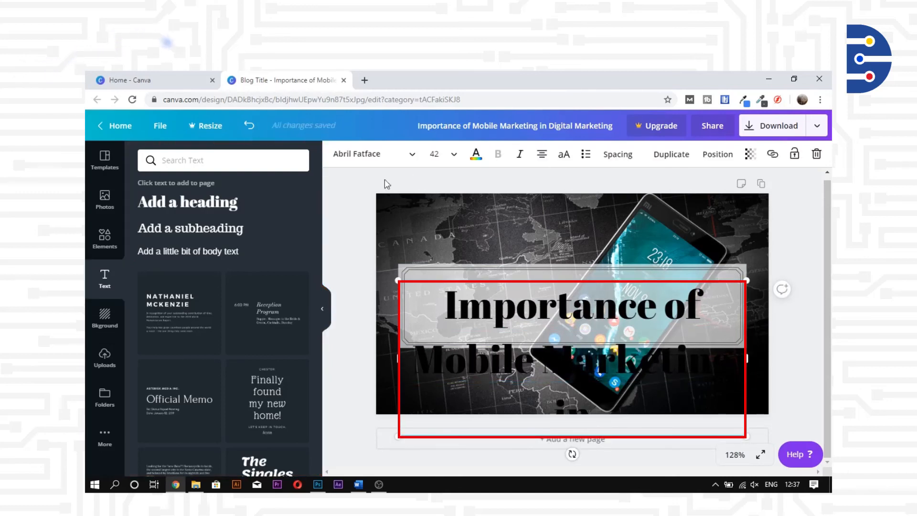
left_click(411, 153)
scroll(266, 327, "down", 5)
left_click(265, 338)
left_click(432, 154)
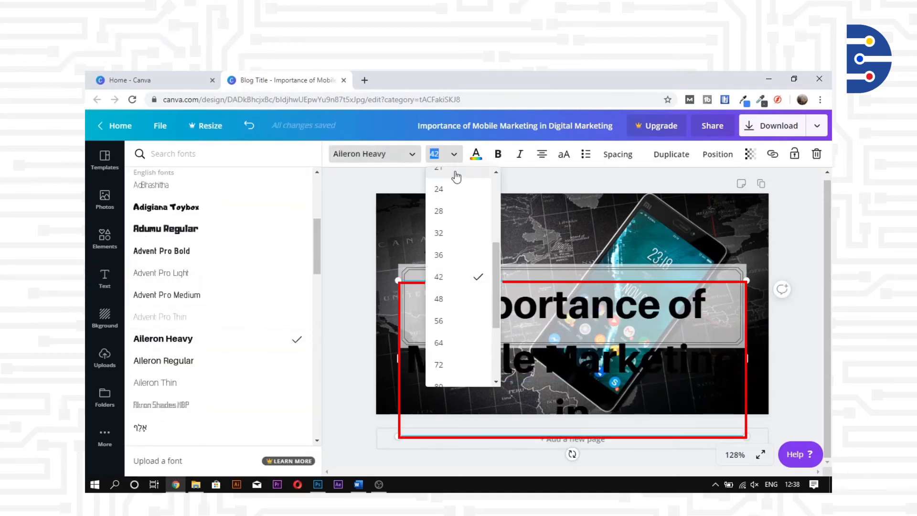
left_click(451, 175)
Duplicate the heading as 'Digital Marketing' below it, bold at size 28, centred.
left_click(677, 158)
left_click_drag(673, 307, 658, 319)
double_click(659, 318)
type("Digital Marketing")
left_click_drag(706, 296, 706, 289)
left_click(635, 319)
left_click(497, 153)
left_click(454, 155)
left_click(442, 308)
left_click_drag(635, 322, 635, 320)
left_click(753, 304)
Colour both heading lines red.
left_click(692, 286)
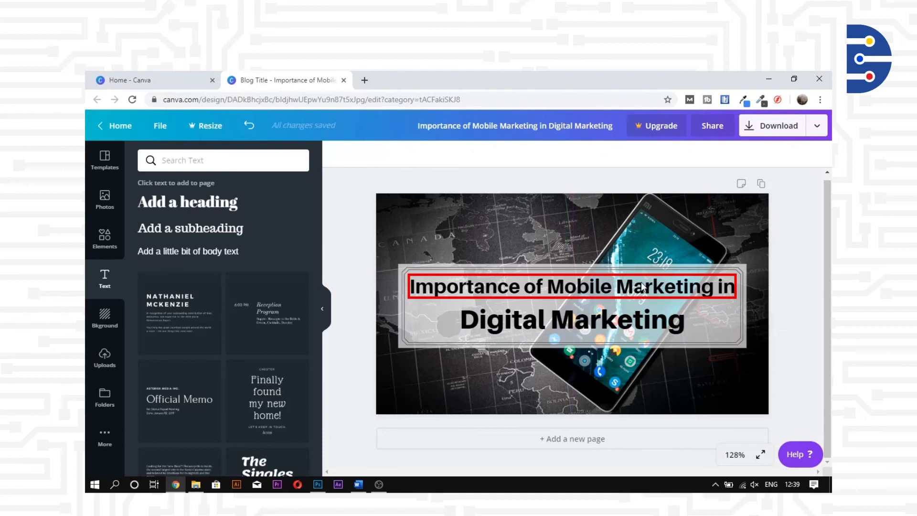
left_click(476, 153)
left_click(280, 226)
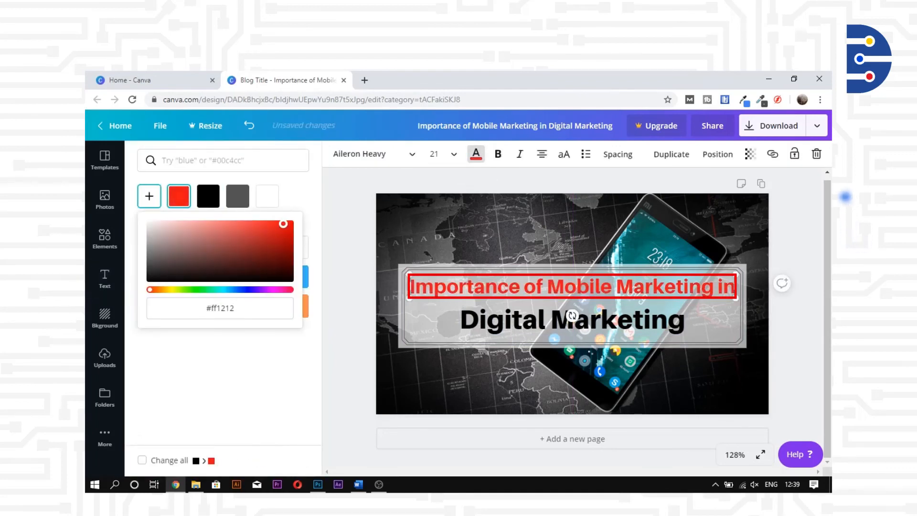
left_click(621, 319, "shift")
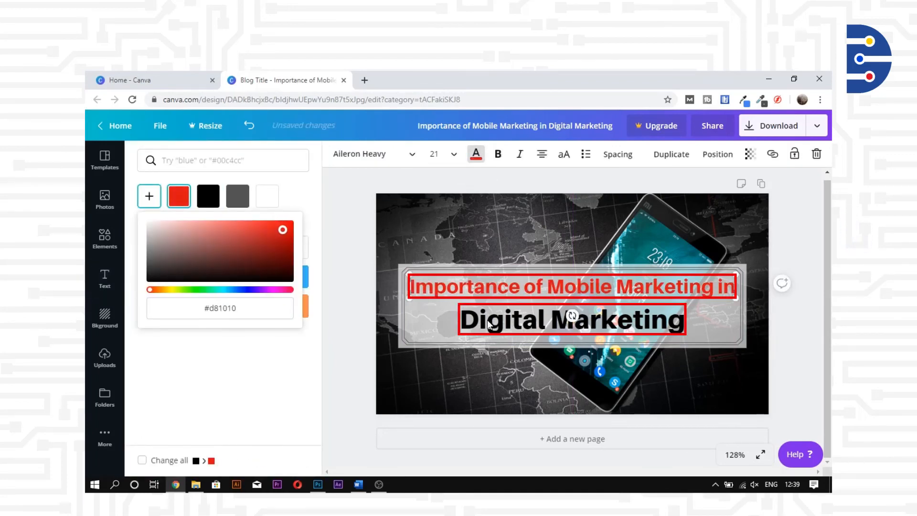
left_click(179, 196)
left_click(351, 257)
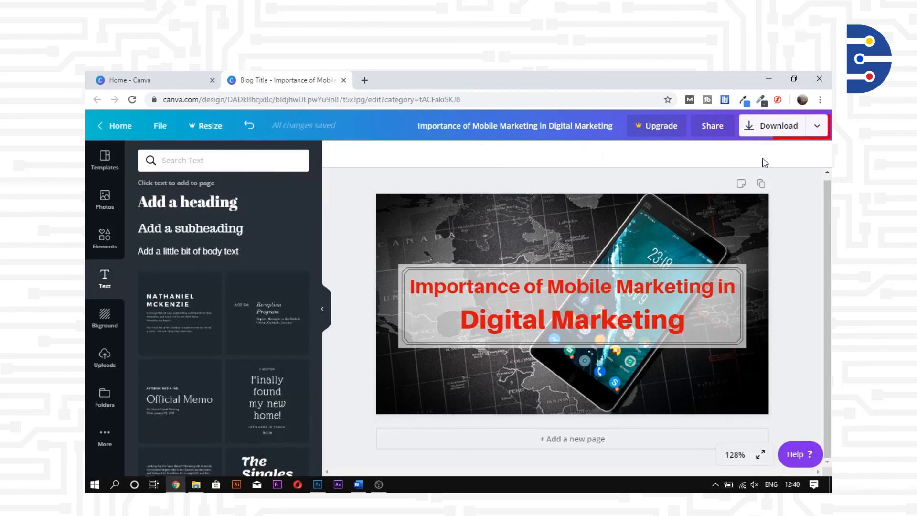
Download the banner as a PNG to the Desktop and open the saved image.
left_click(769, 128)
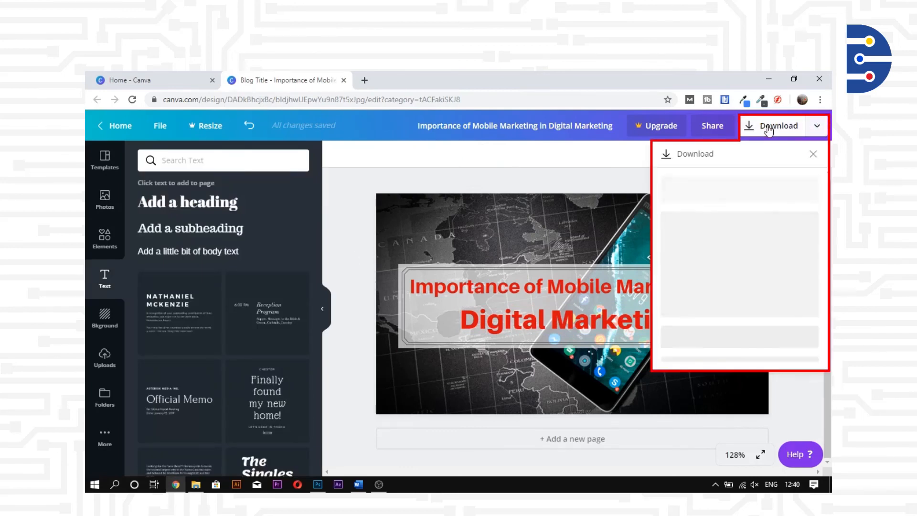
left_click(740, 261)
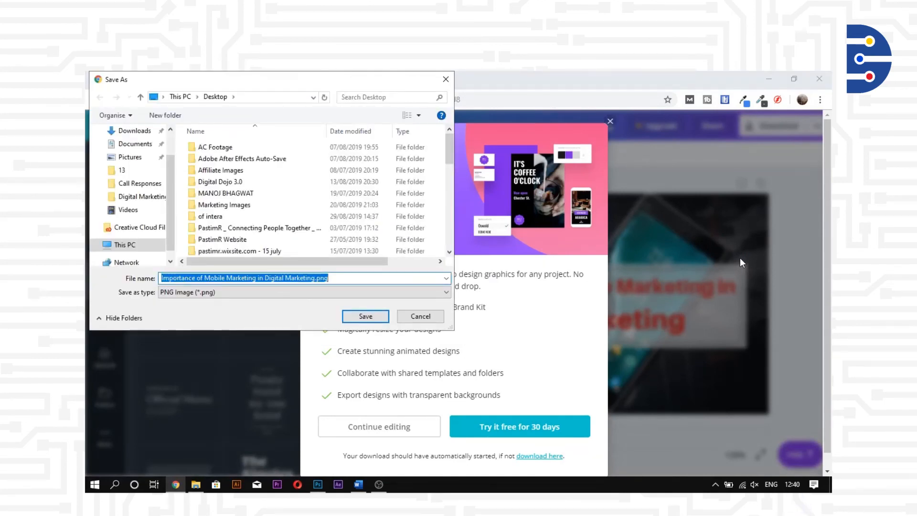
left_click(366, 316)
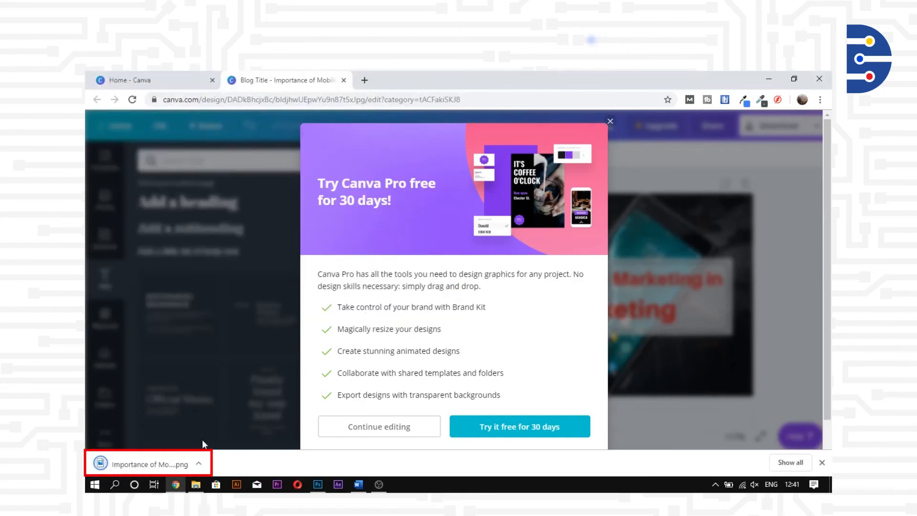
left_click(150, 466)
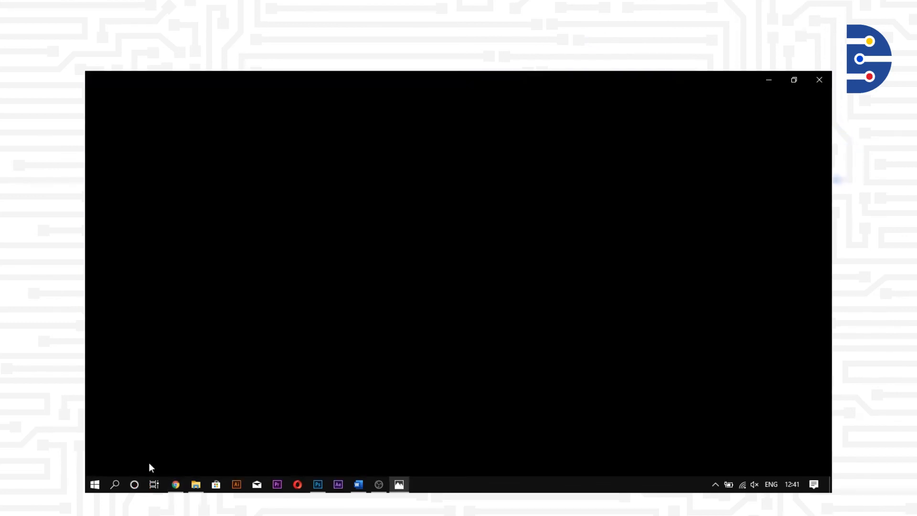